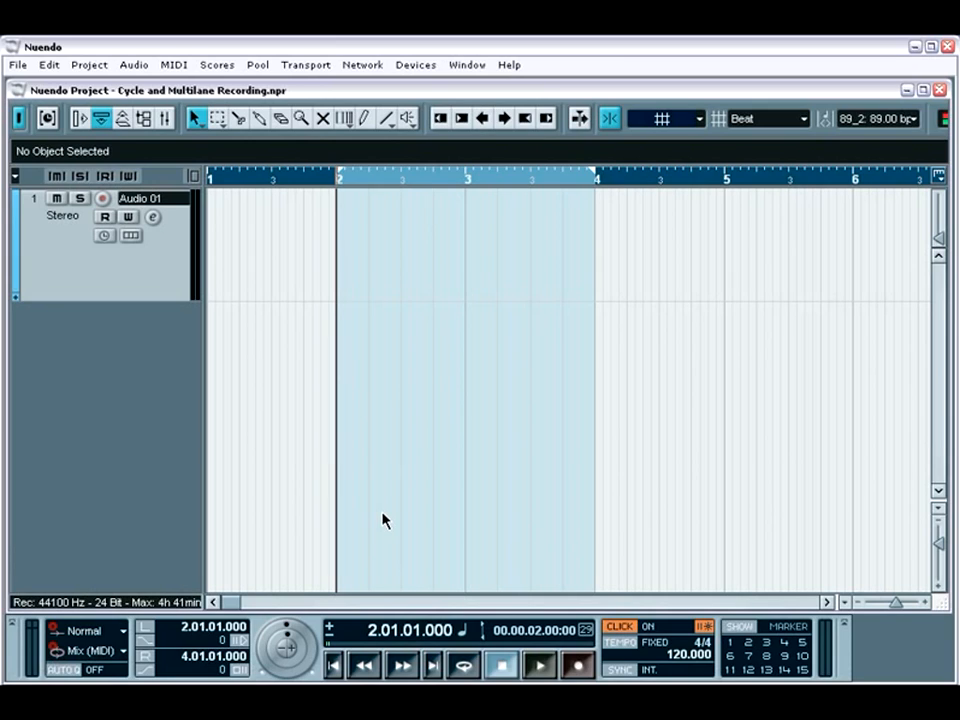
Turn on cycle mode for the transport and view the available cycle record modes.
click(463, 666)
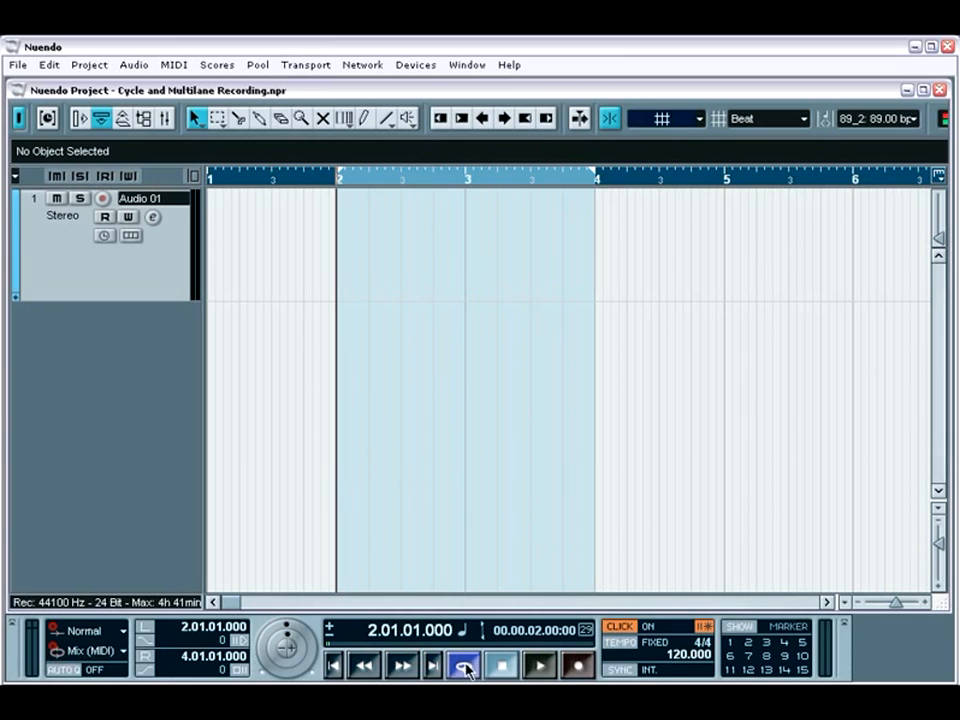
click(124, 652)
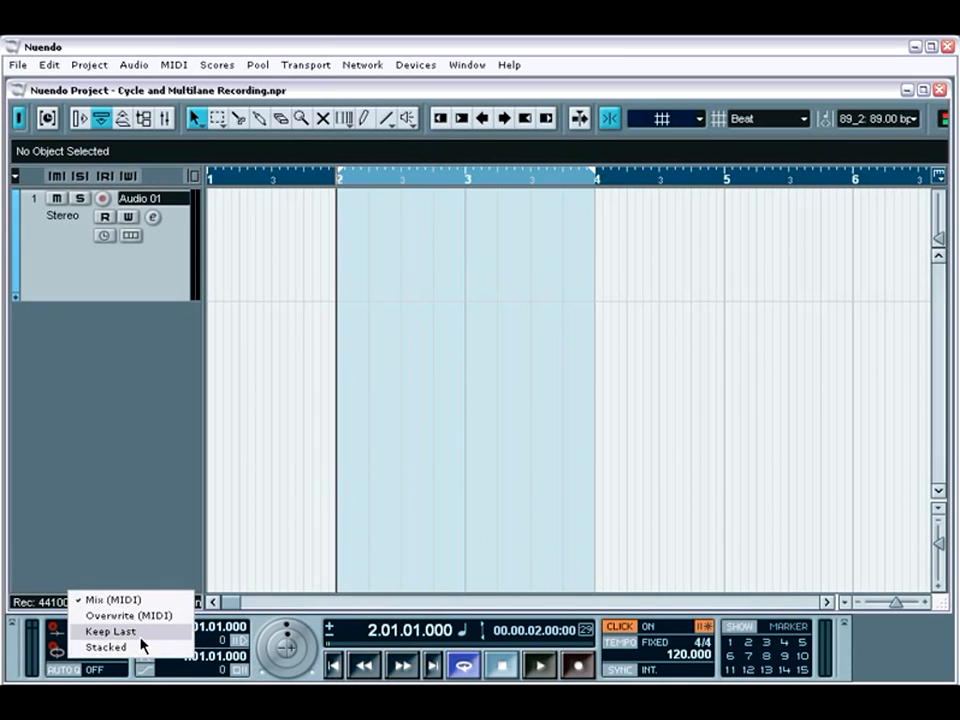
click(134, 667)
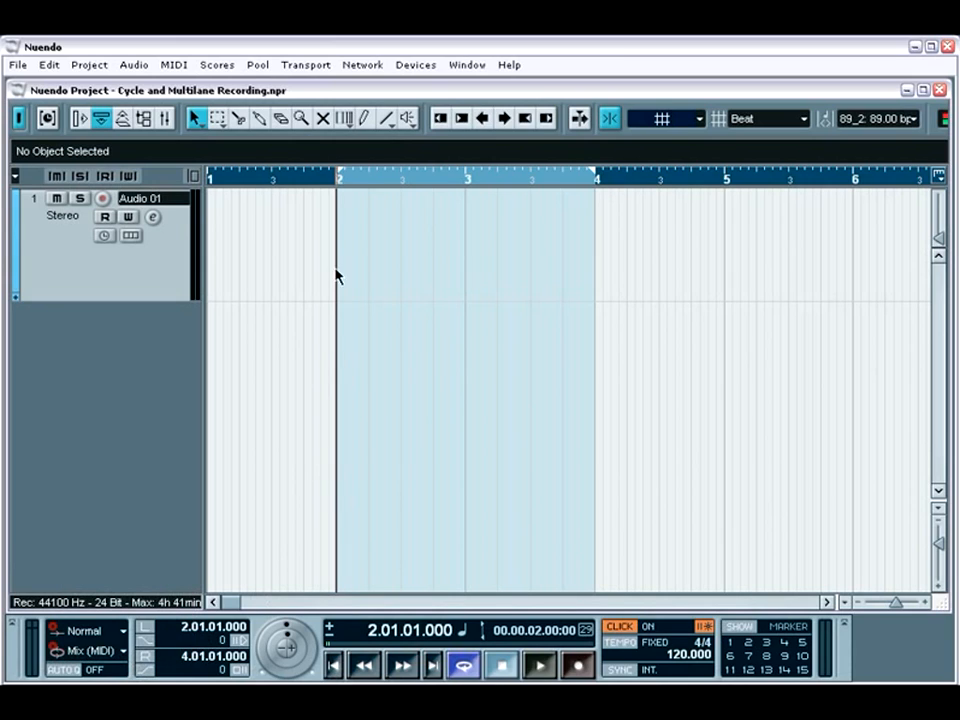
Review the lane display options of the Audio 01 track and the available cycle record modes.
mouse_move(338, 180)
mouse_down()
mouse_move(461, 180)
mouse_move(343, 180)
mouse_up()
click(134, 236)
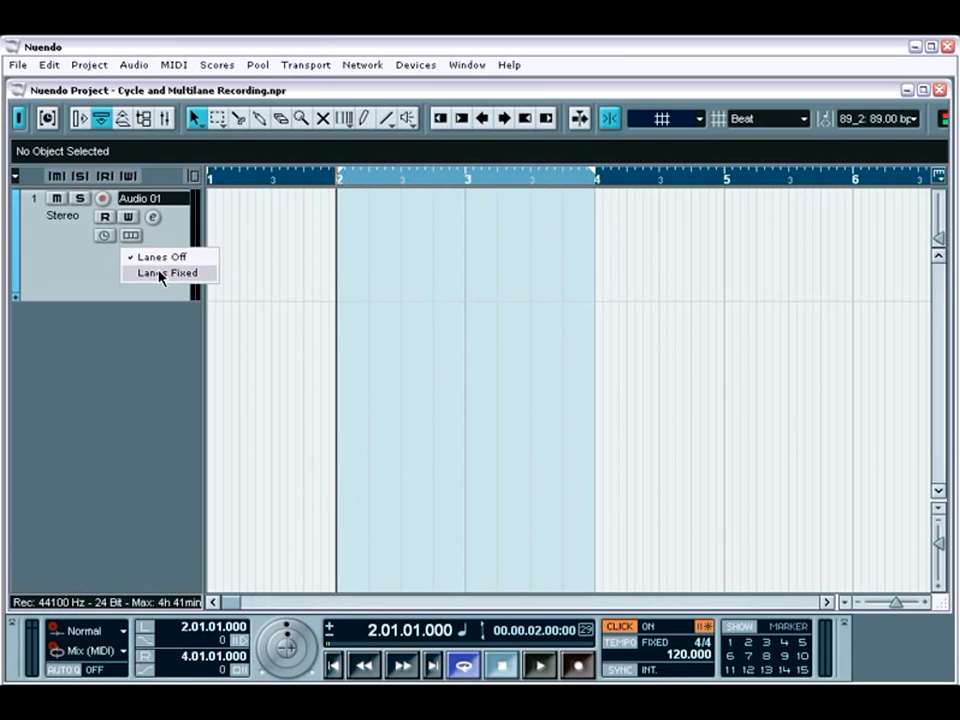
click(99, 292)
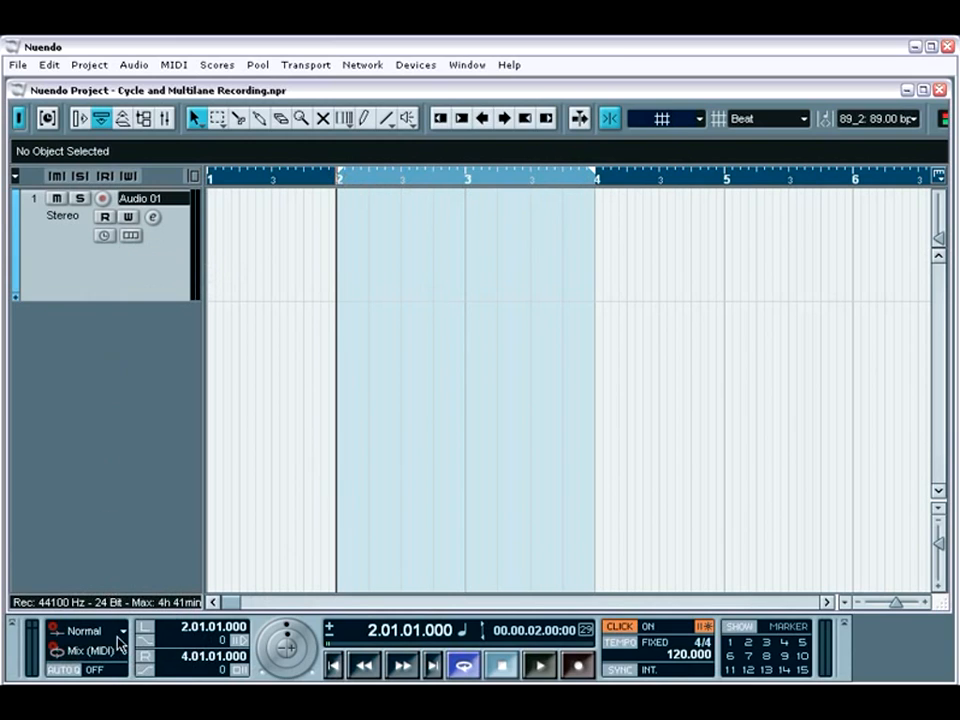
click(88, 651)
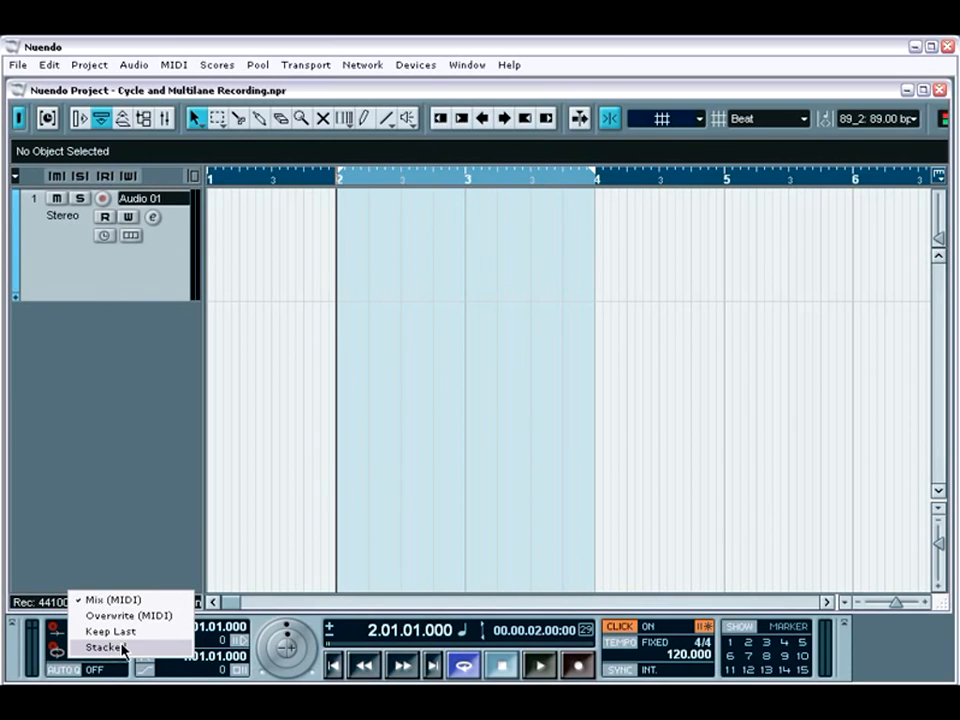
click(157, 524)
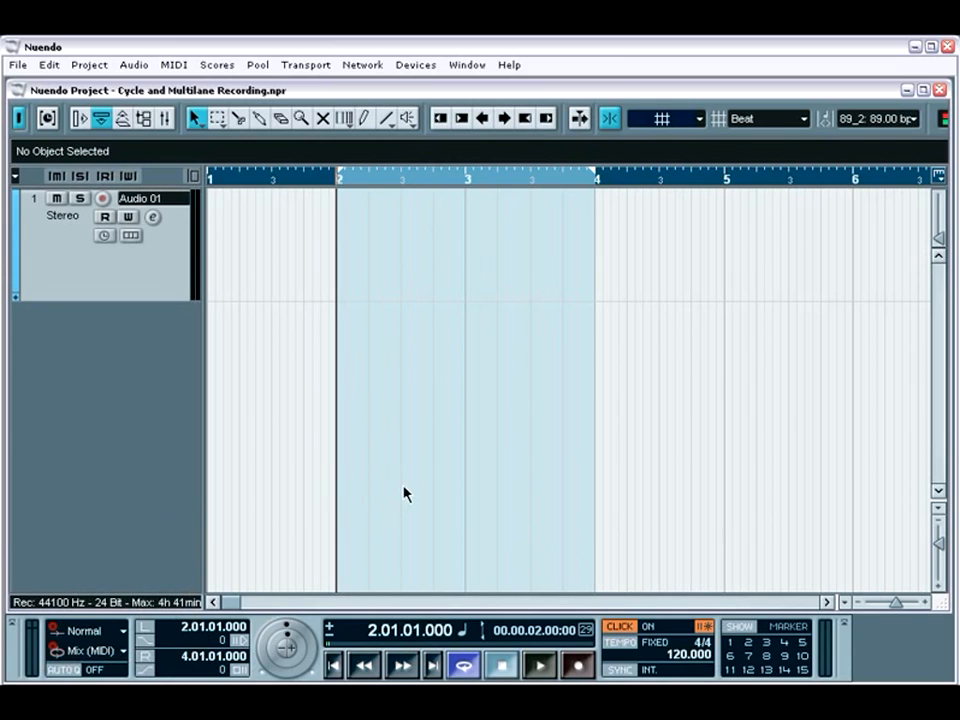
Record-enable the Audio 01 track and record three passes within the cycle range between bars 2 and 4.
key(r)
key(KP_Multiply)
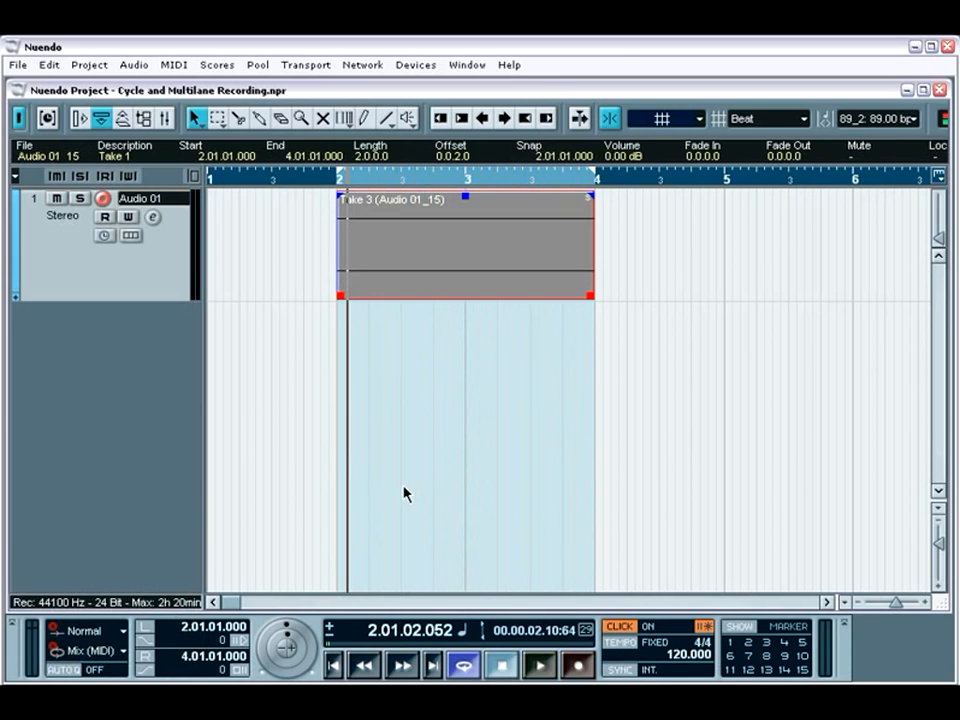
key(space)
Inspect which takes the recorded event on Audio 01 can be set to as regions.
right_click(381, 207)
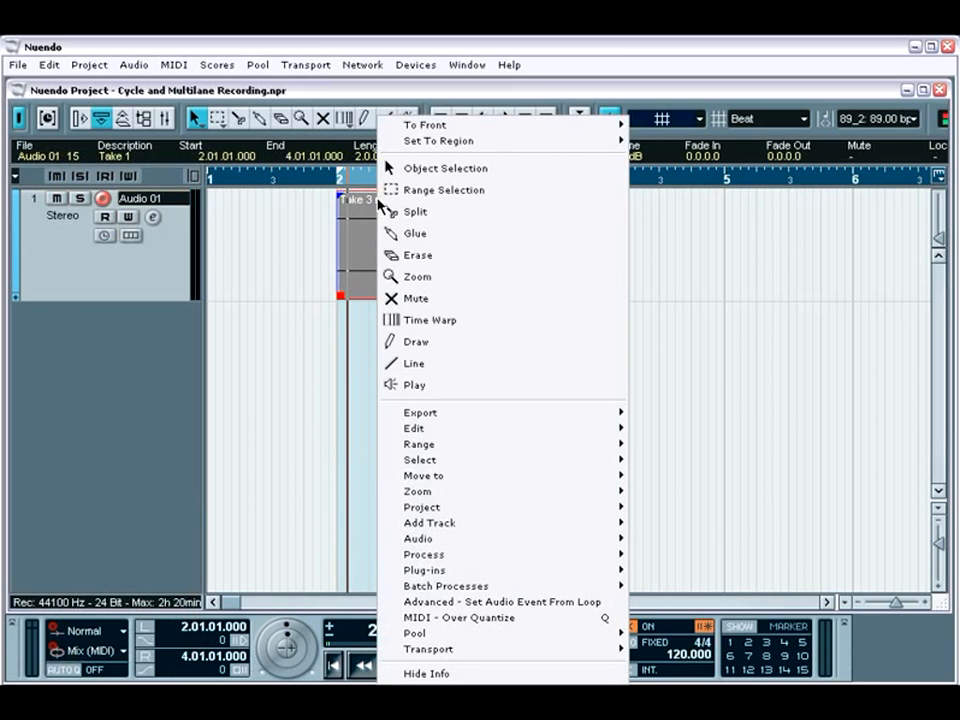
mouse_move(514, 146)
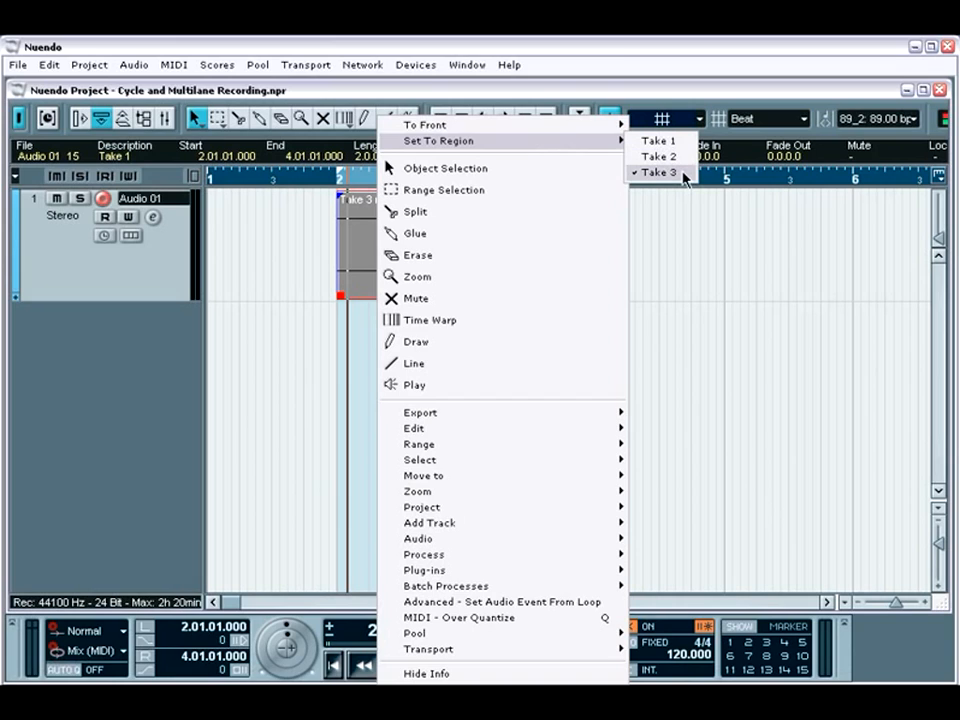
click(686, 252)
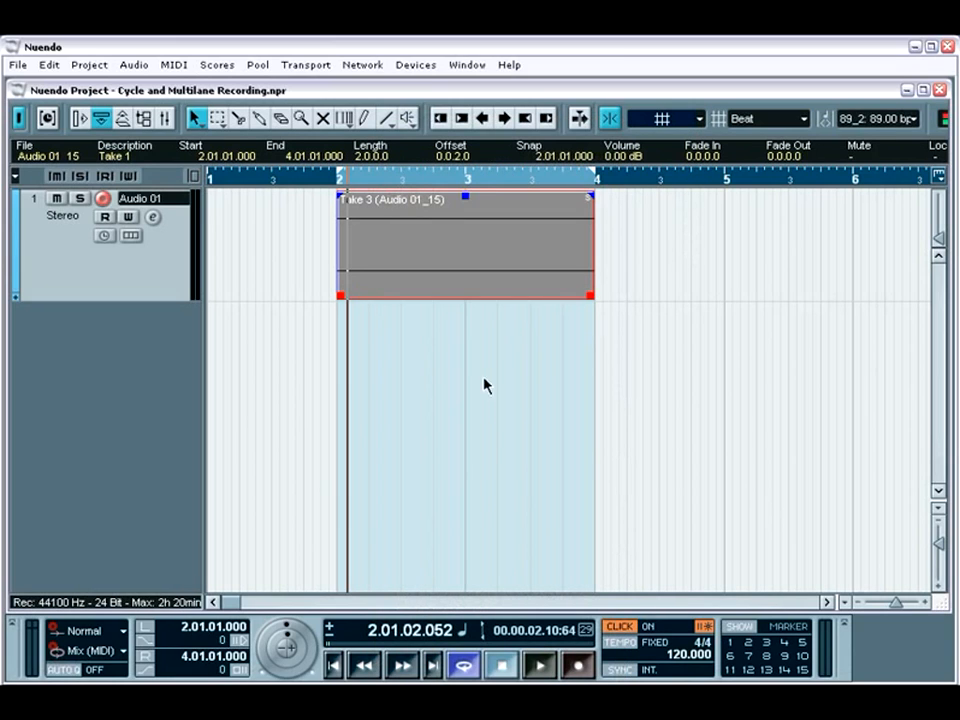
Delete the recorded event from Audio 01 and return the project cursor to the left locator at bar 2.
key(Delete)
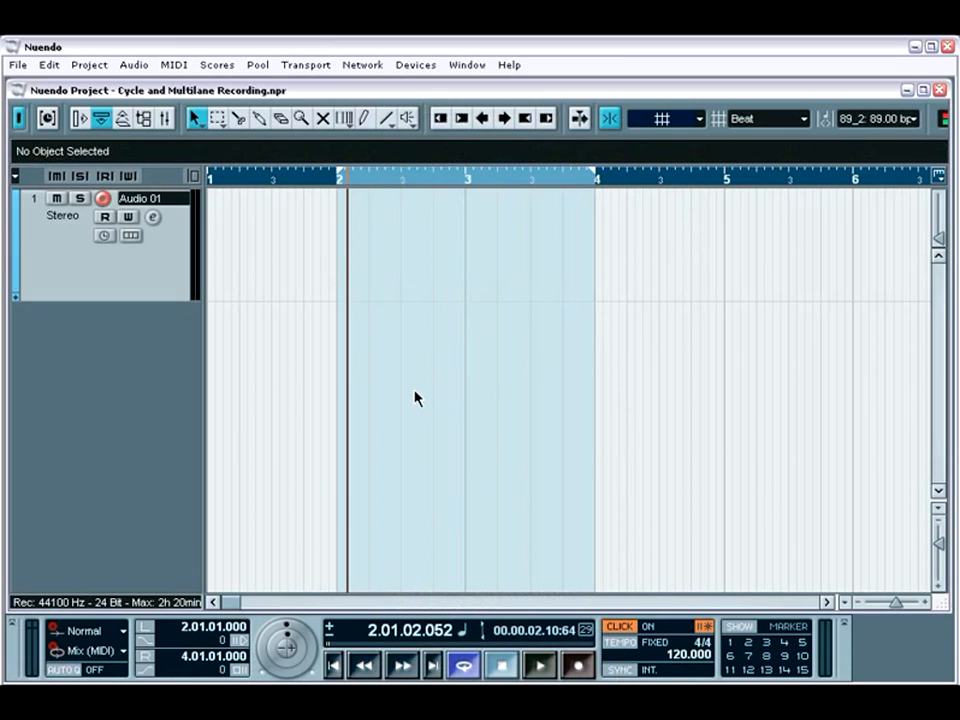
key(KP_1)
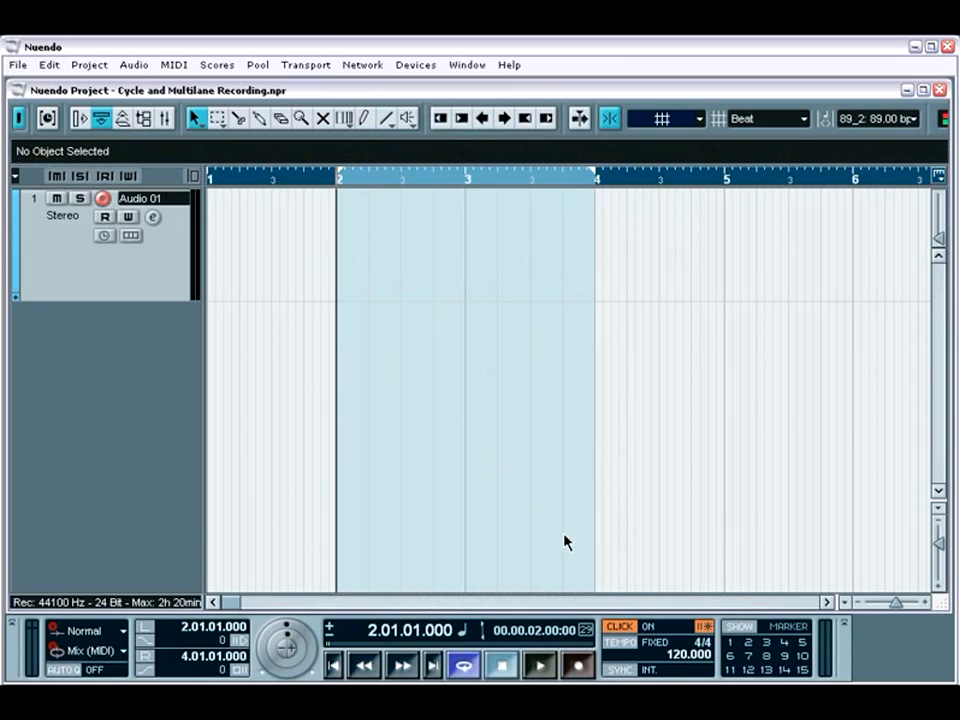
Turn off the metronome precount and set the cycle record mode to Stacked.
click(711, 624)
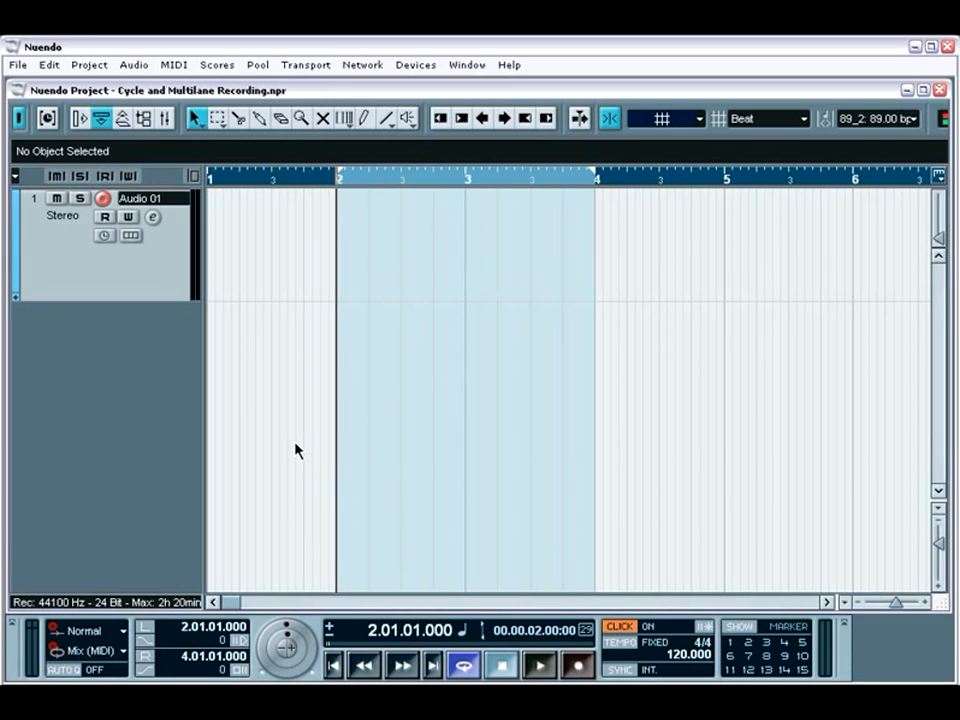
click(123, 654)
click(121, 652)
Set the Audio 01 track to Lanes Fixed and record three stacked takes over the cycle range.
click(131, 236)
click(150, 274)
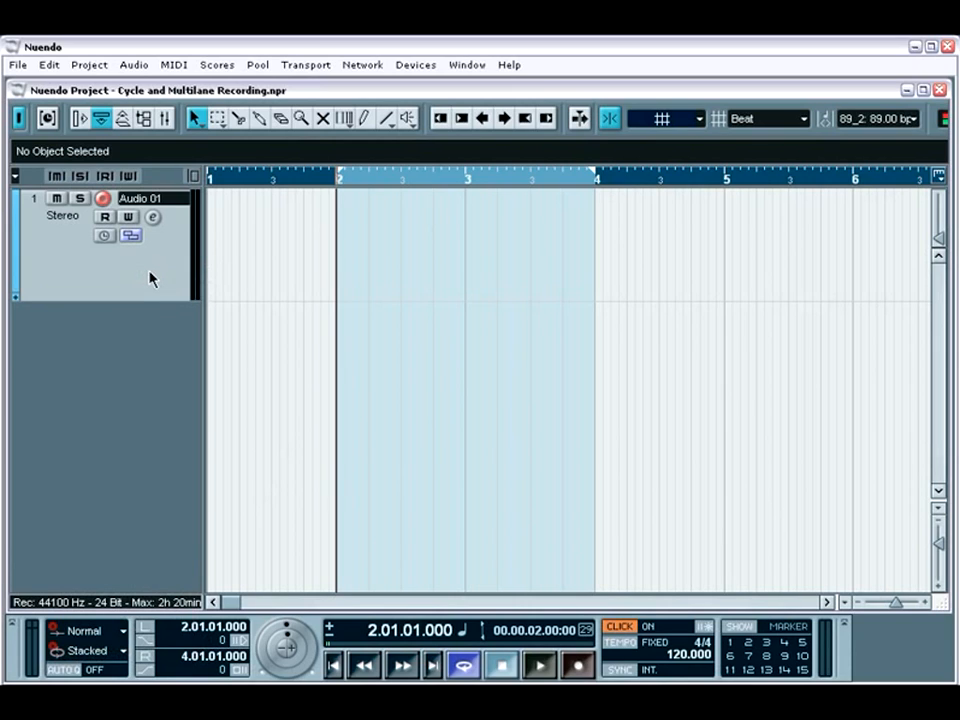
key(KP_Multiply)
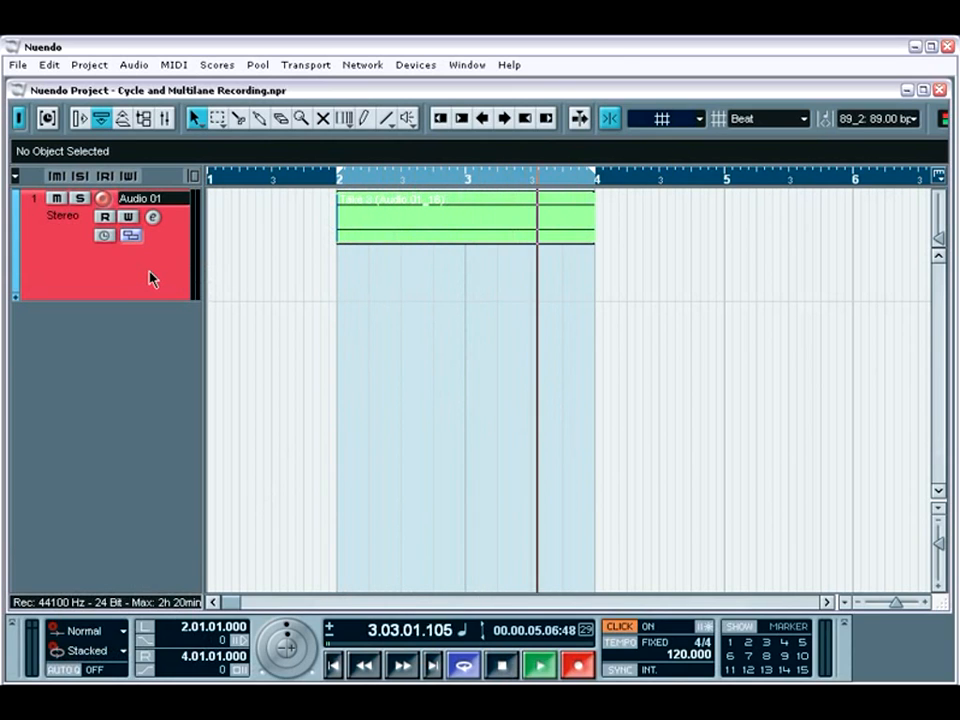
key(space)
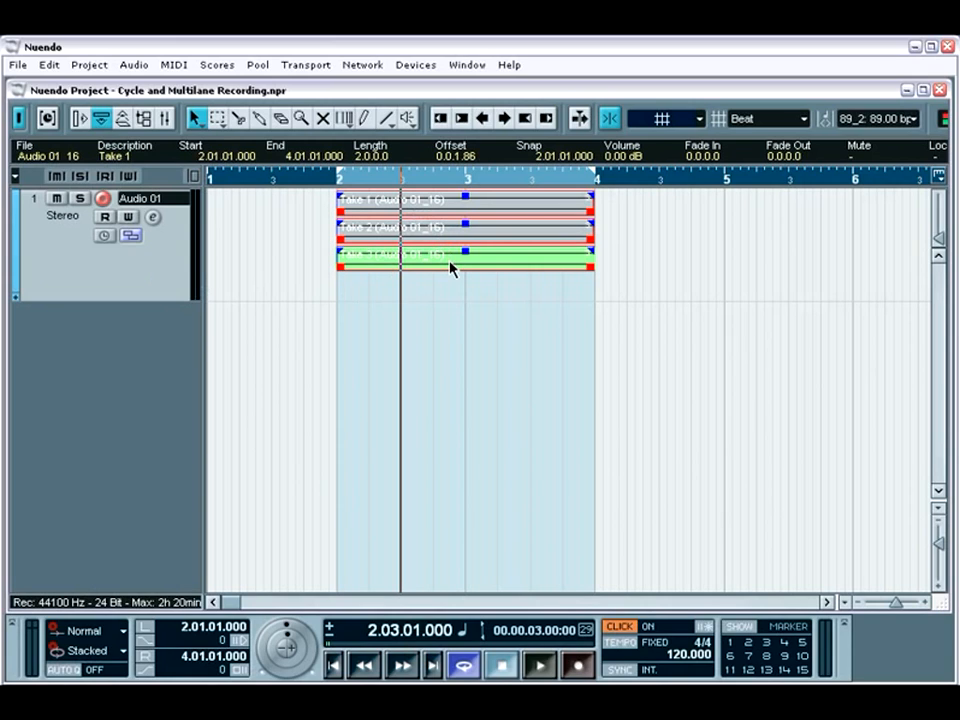
Trim Take 1 so it covers only the first half of bar 3.
click(385, 258)
click(375, 235)
click(358, 213)
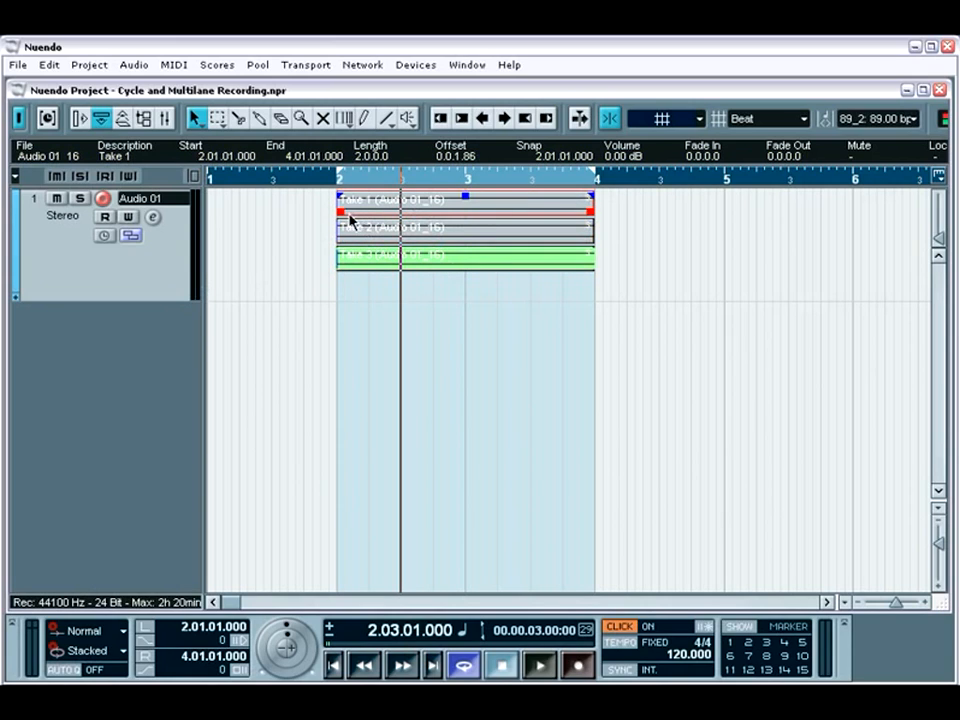
drag(342, 213, 457, 218)
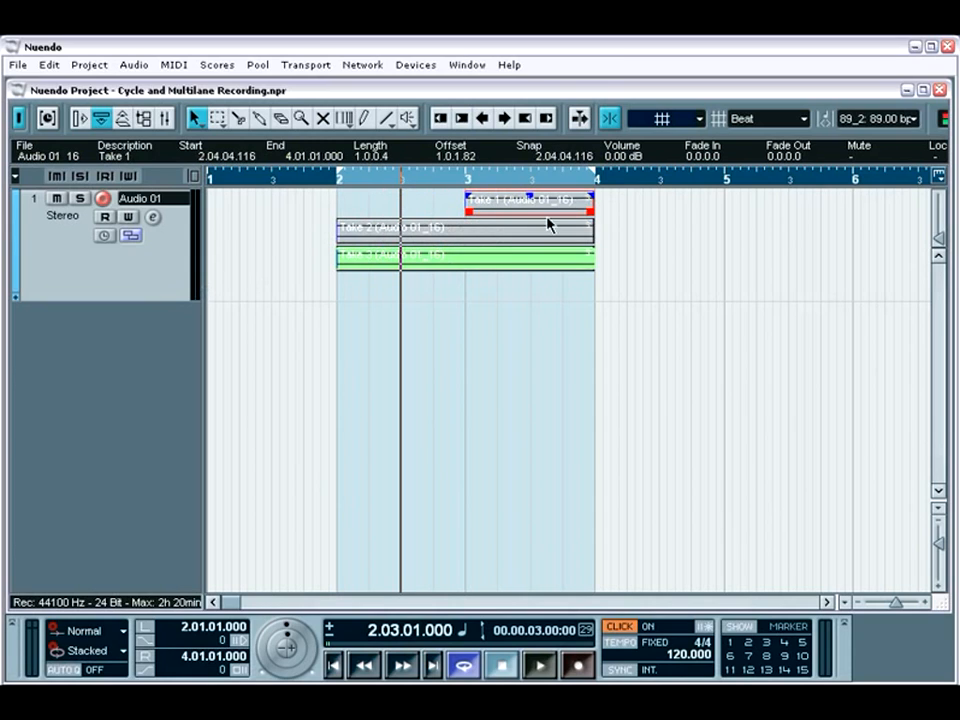
drag(588, 211, 536, 212)
Trim Take 2 to the second half of bar 2 and Take 3 to the second half of bar 3.
click(465, 240)
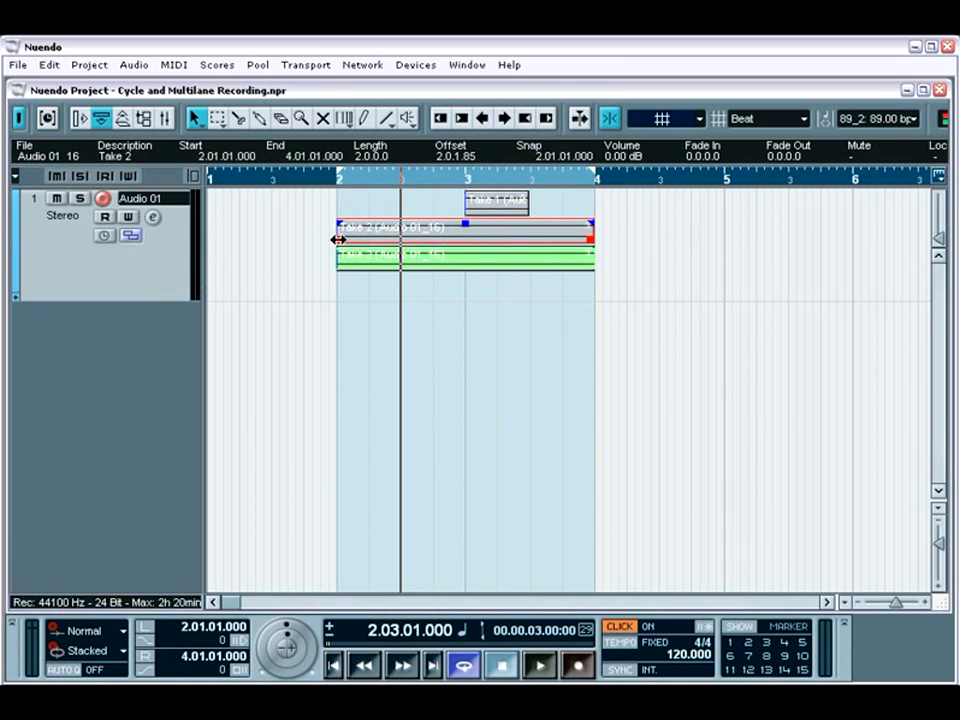
drag(339, 239, 403, 238)
drag(592, 242, 465, 242)
click(424, 264)
drag(340, 264, 522, 266)
Extend the start of Take 2 back to bar 2 and set the Audio 01 track to Lanes Off.
click(433, 247)
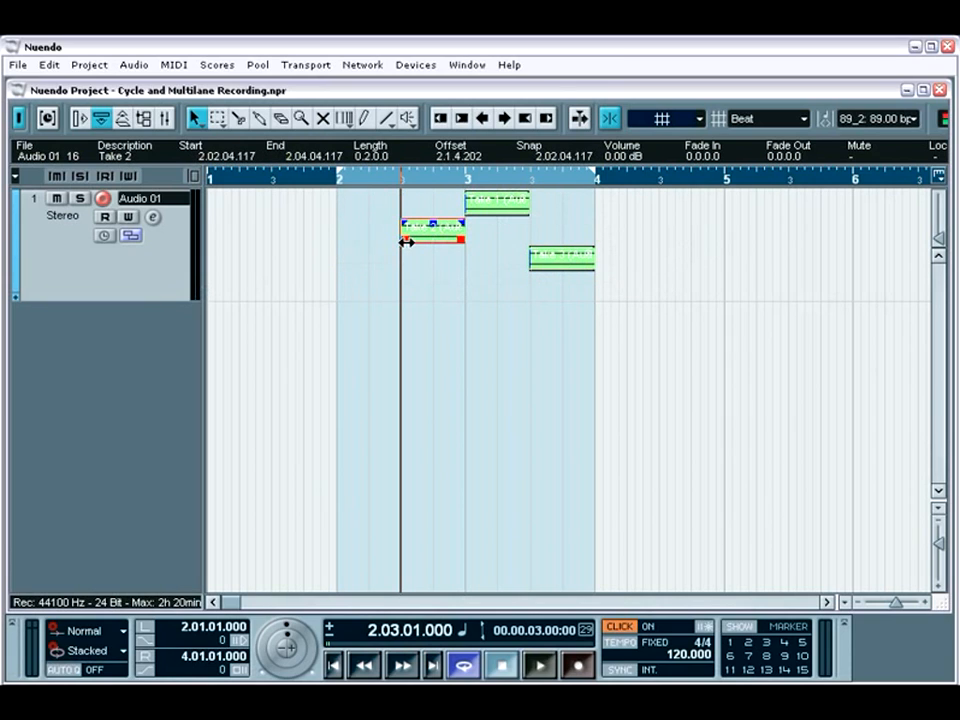
drag(403, 240, 339, 240)
click(131, 235)
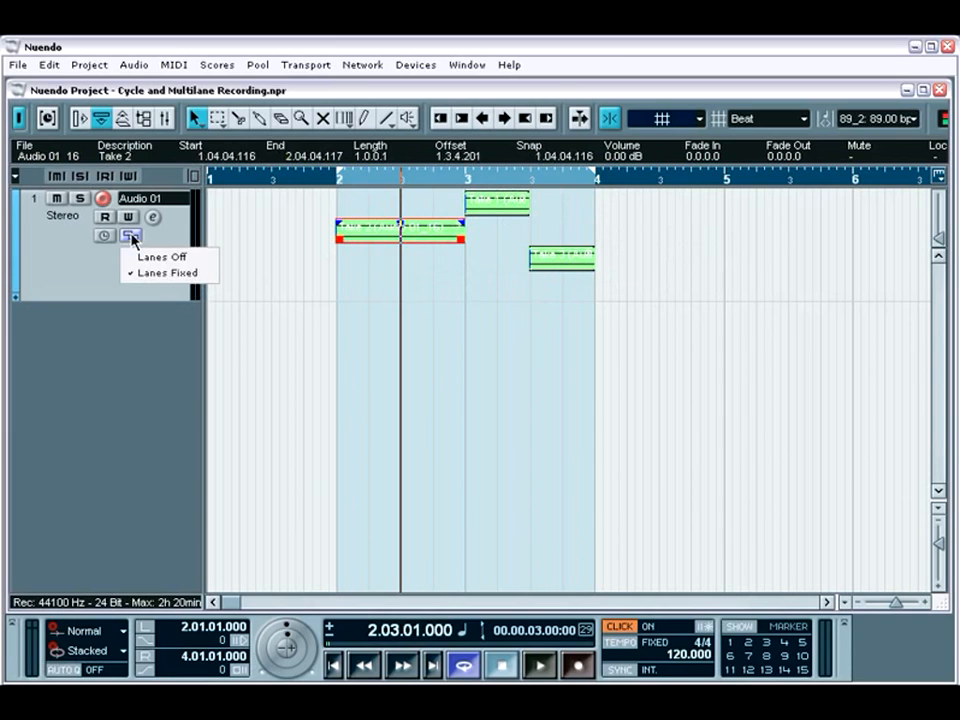
click(148, 258)
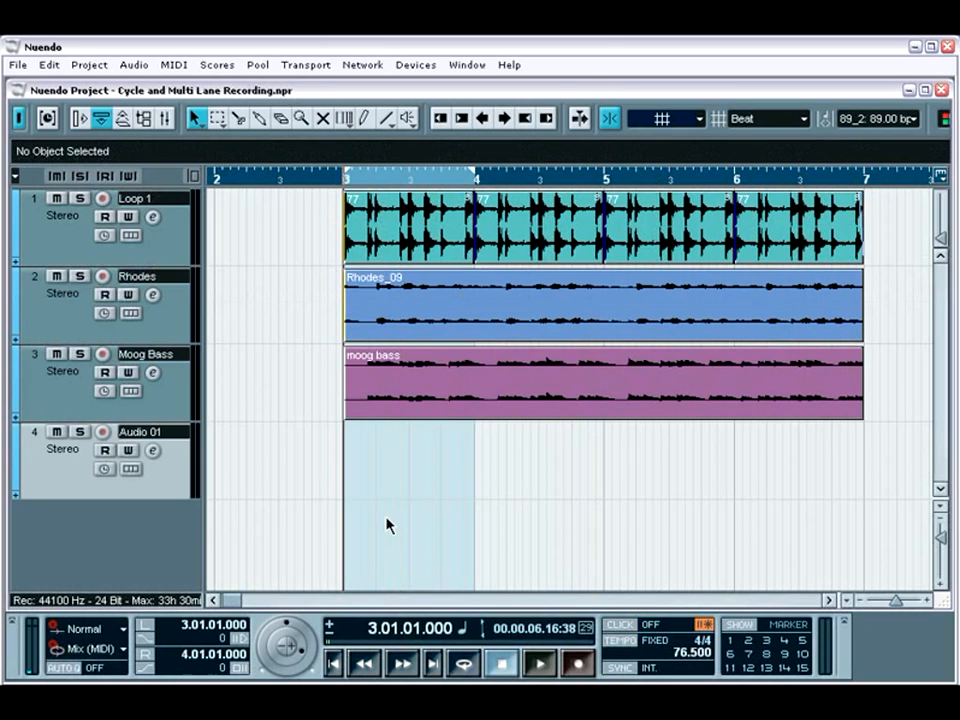
Play the Loop 1, Rhodes and Moog Bass tracks through to bar 7 and return the cursor to bar 3.
key(space)
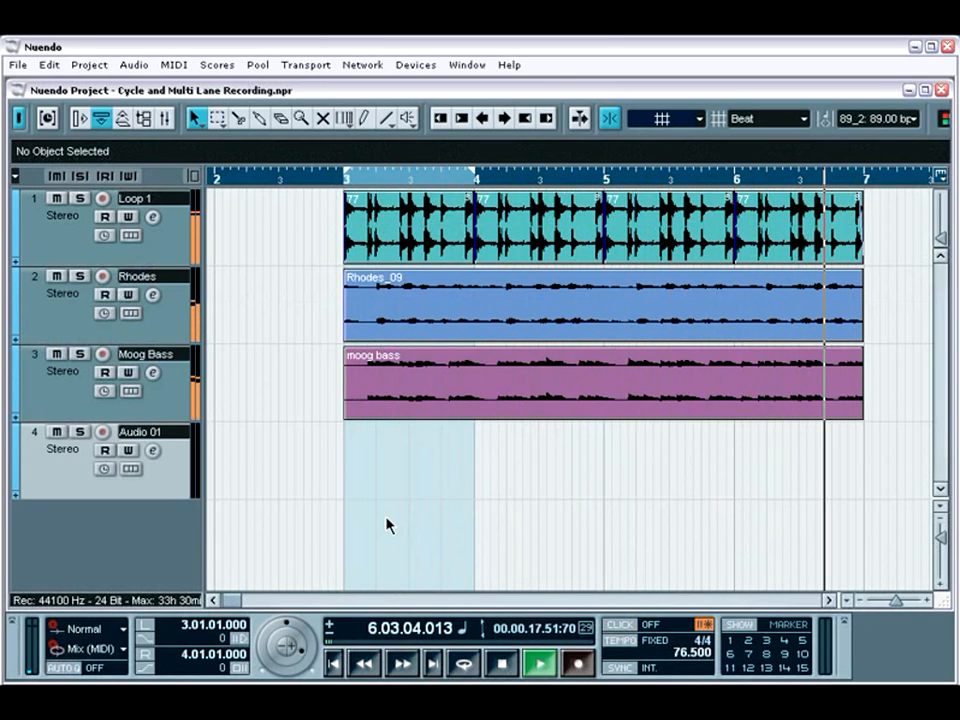
key(space)
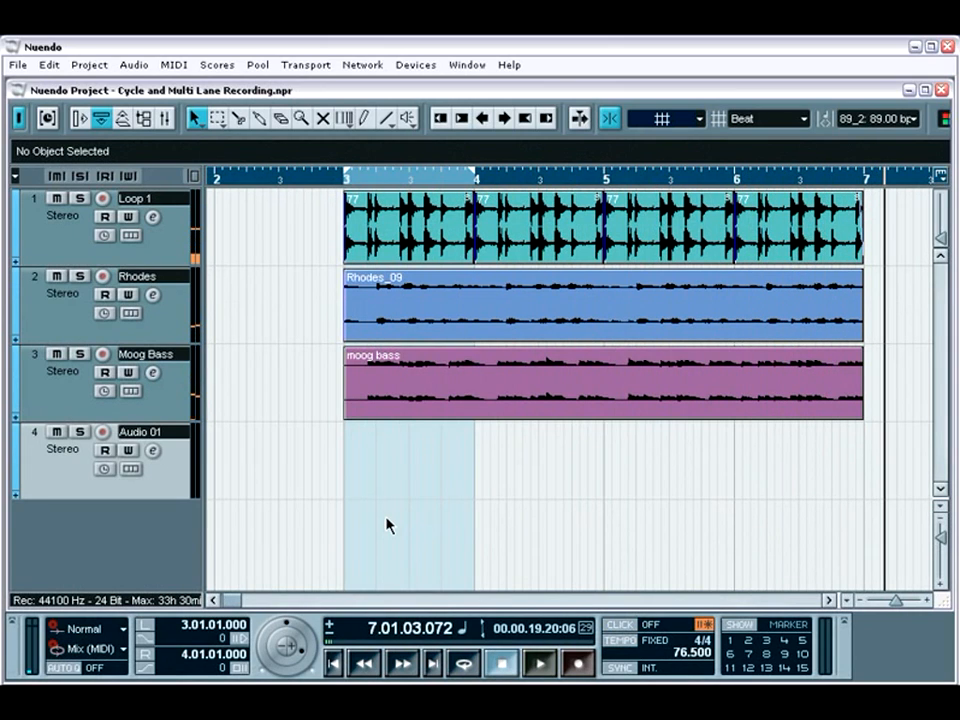
key(KP_0)
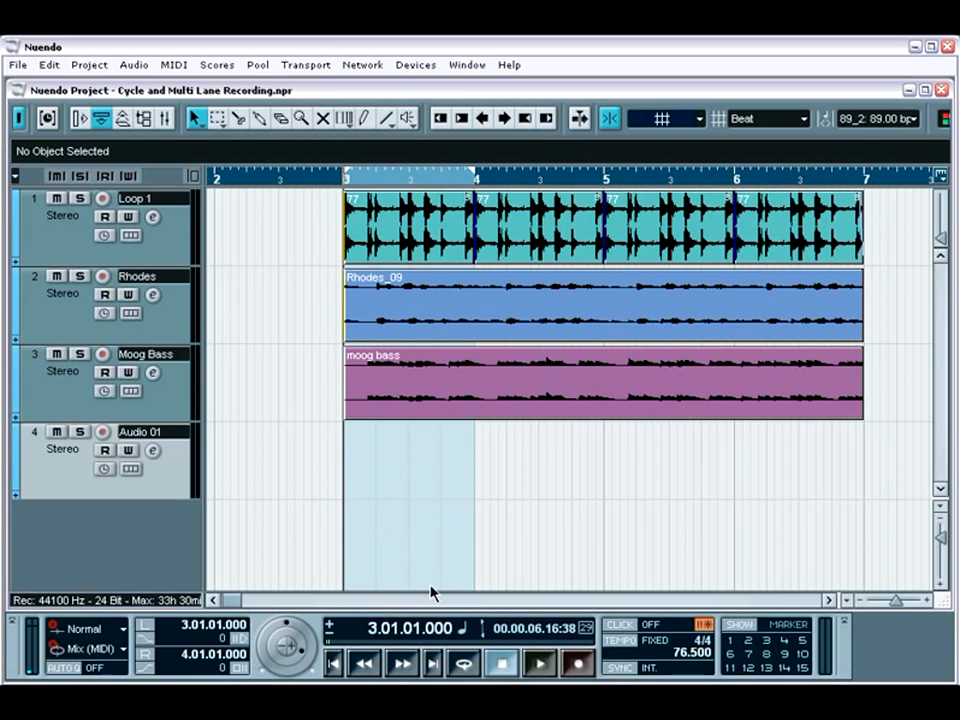
Turn on cycle mode and set the locators around the moog bass event, from bar 3 to bar 7.
click(460, 665)
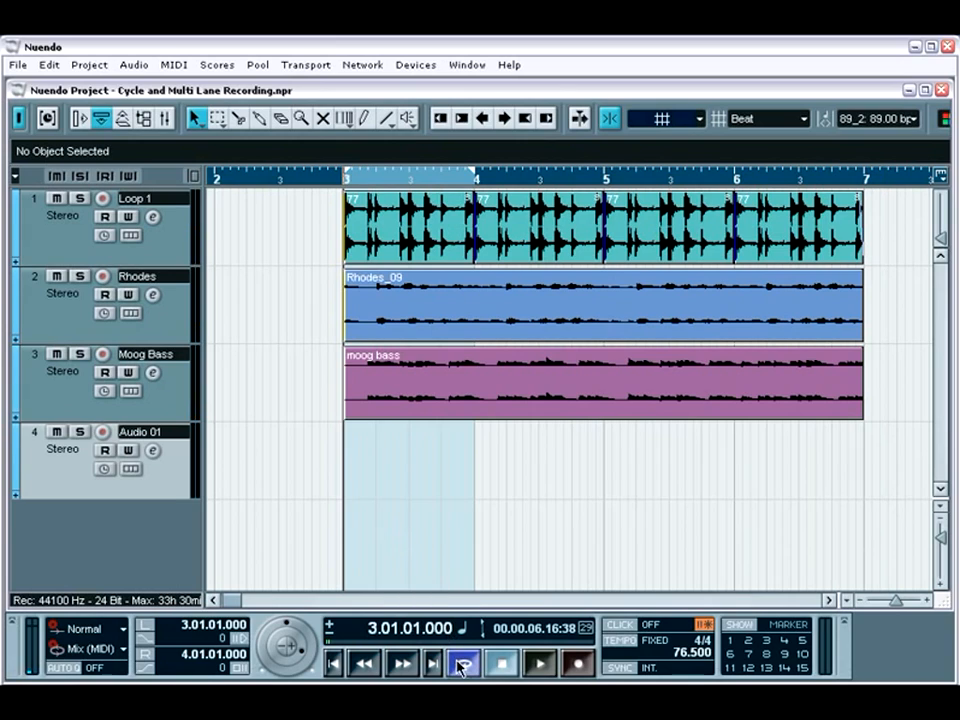
click(438, 416)
key(p)
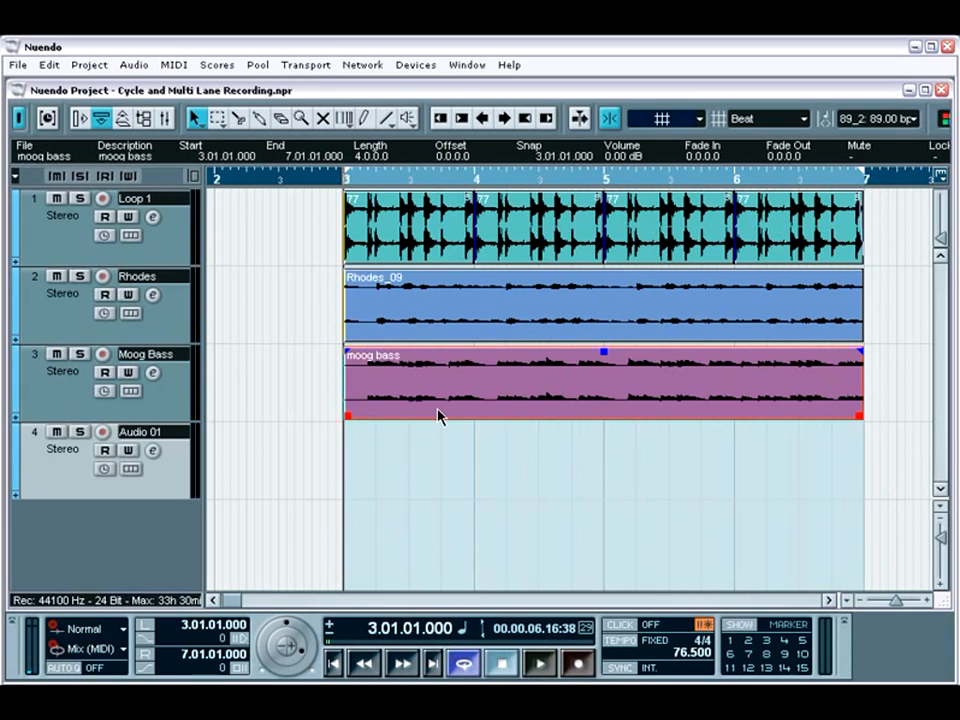
Set the cycle record mode to Stacked and the Audio 01 track to Lanes Fixed.
click(124, 651)
click(104, 645)
click(131, 470)
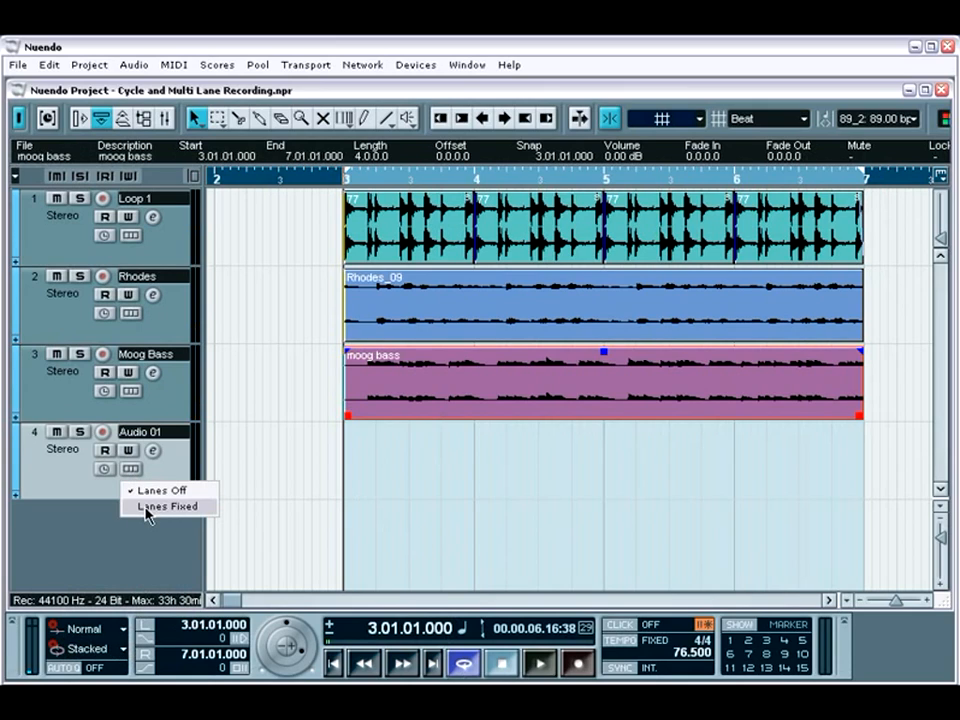
click(147, 507)
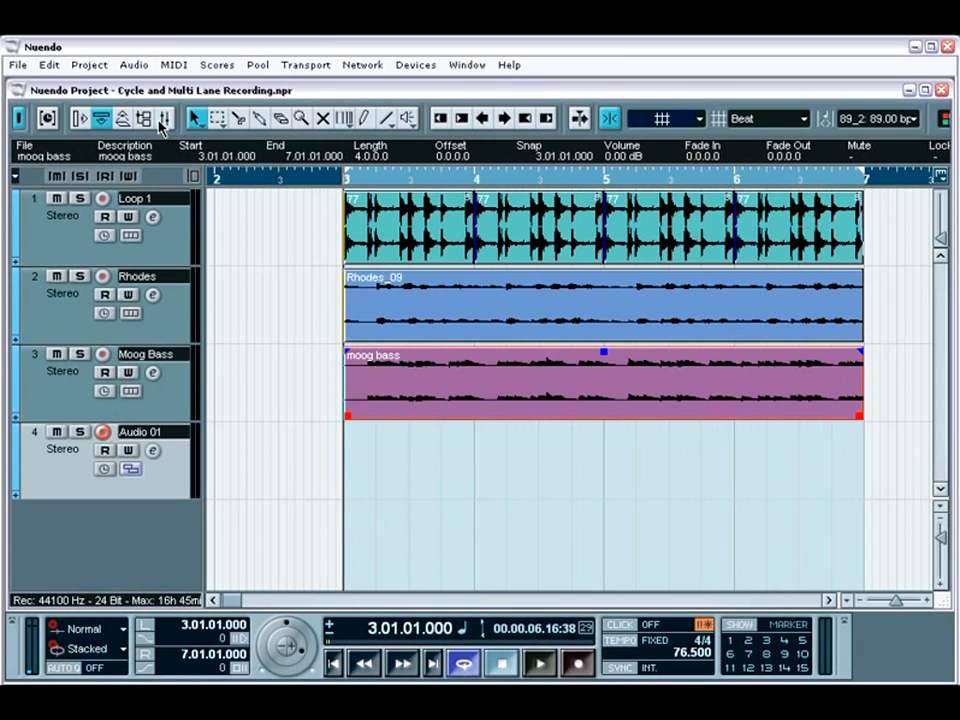
Check the channel levels in the mixer and record three stacked takes on Audio 01 between bars 3 and 7.
click(163, 119)
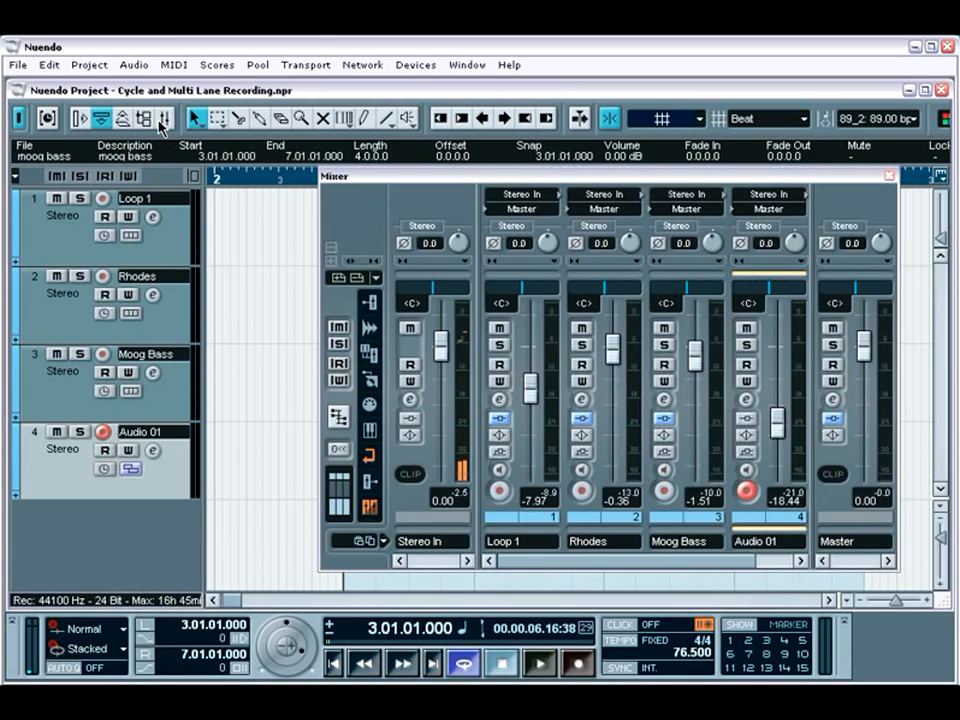
click(886, 177)
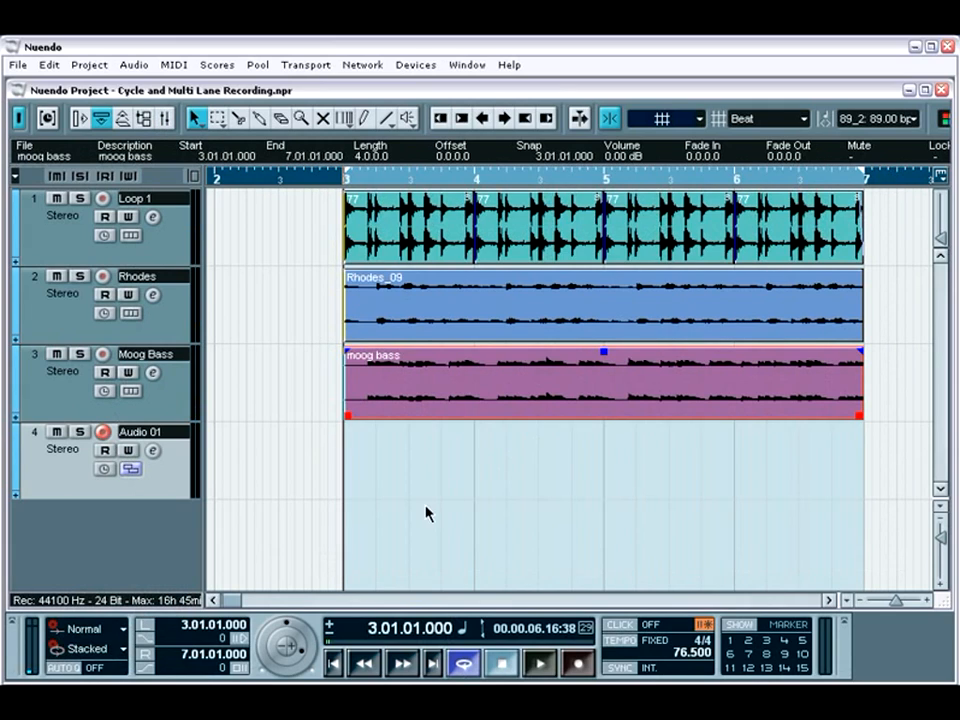
key(KP_Multiply)
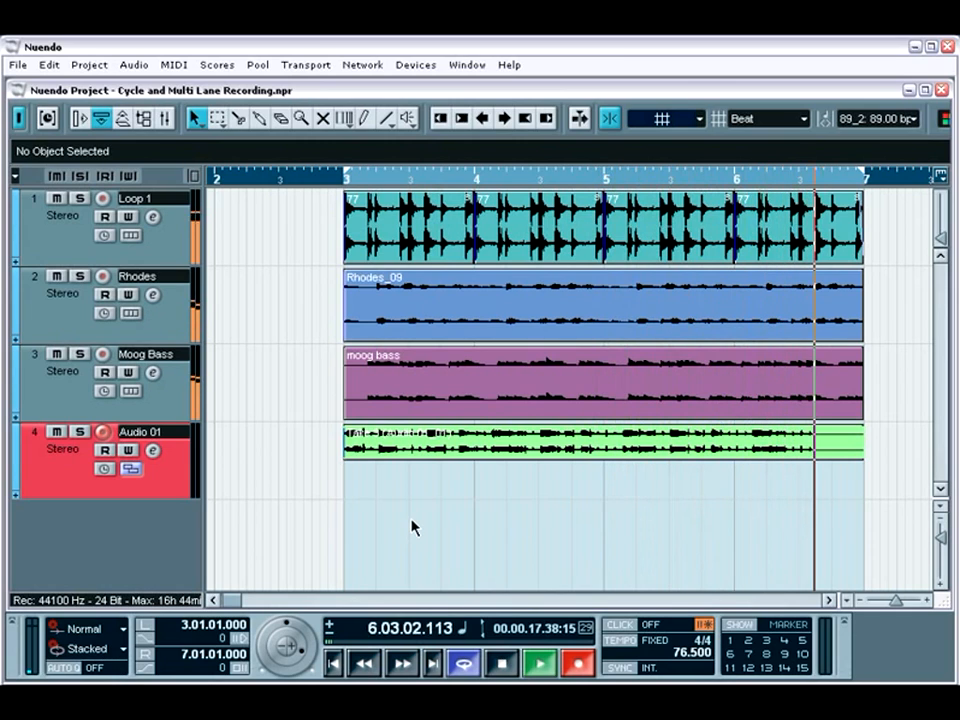
key(space)
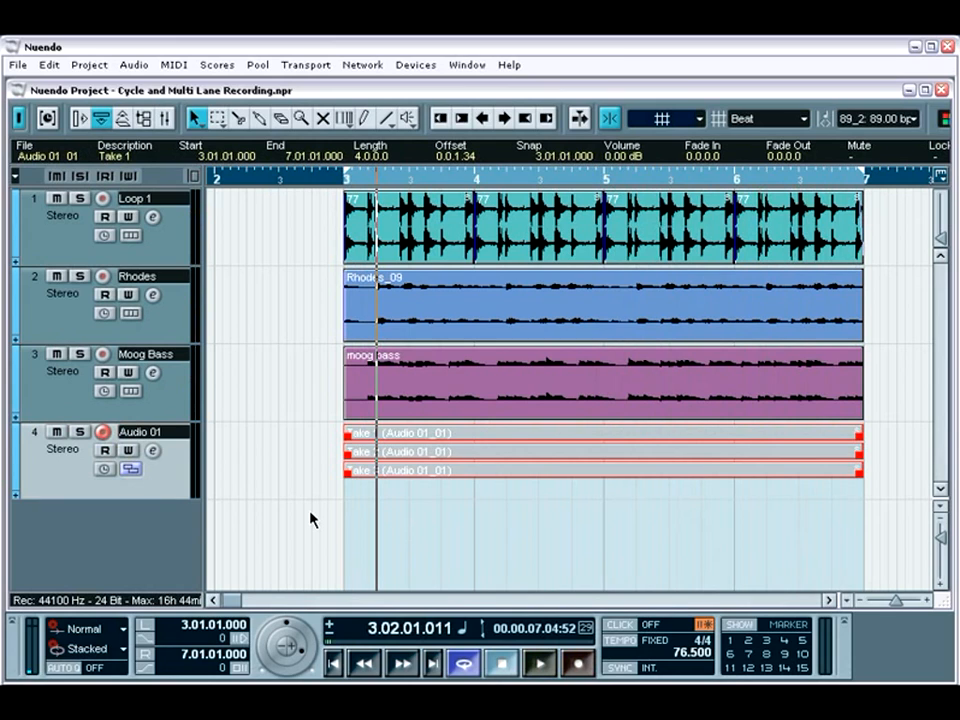
Increase the height of the Audio 01 track and turn off its record enable.
drag(176, 499, 169, 589)
click(102, 420)
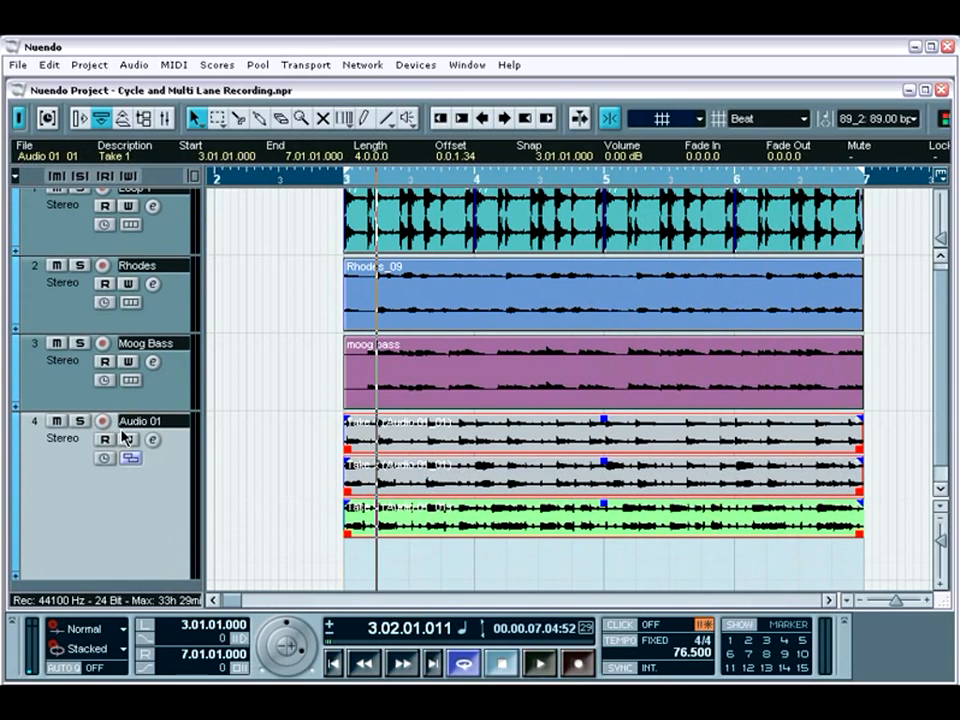
Trim the Audio 01 takes so Take 1 spans bars 3 to 4, Take 2 bars 4 to 6, and Take 3 bars 6 to 7.
click(568, 444)
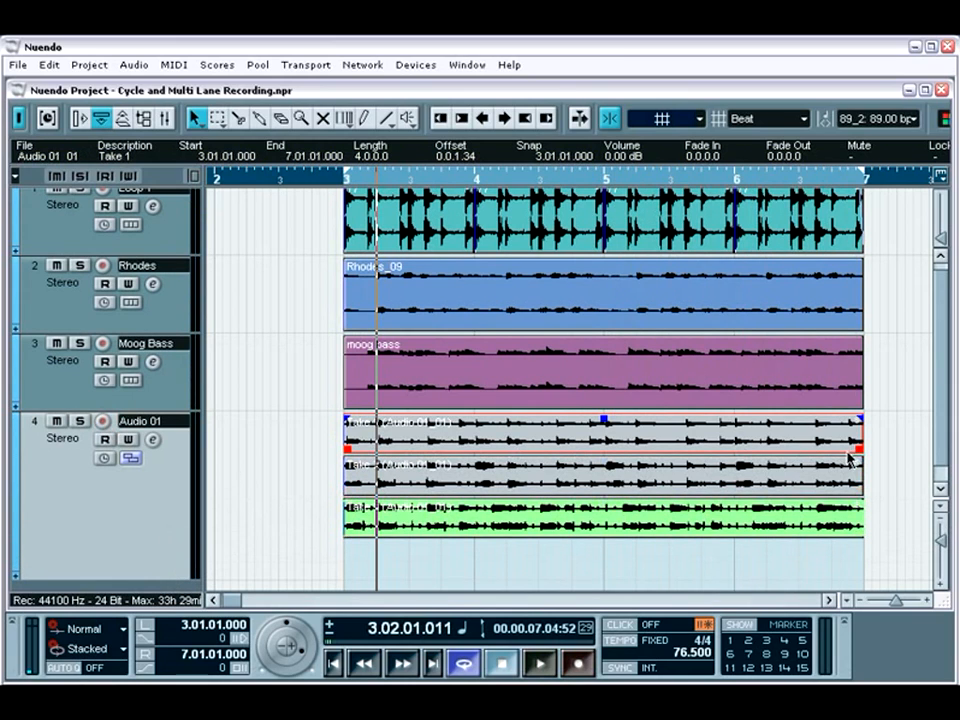
drag(855, 448, 474, 450)
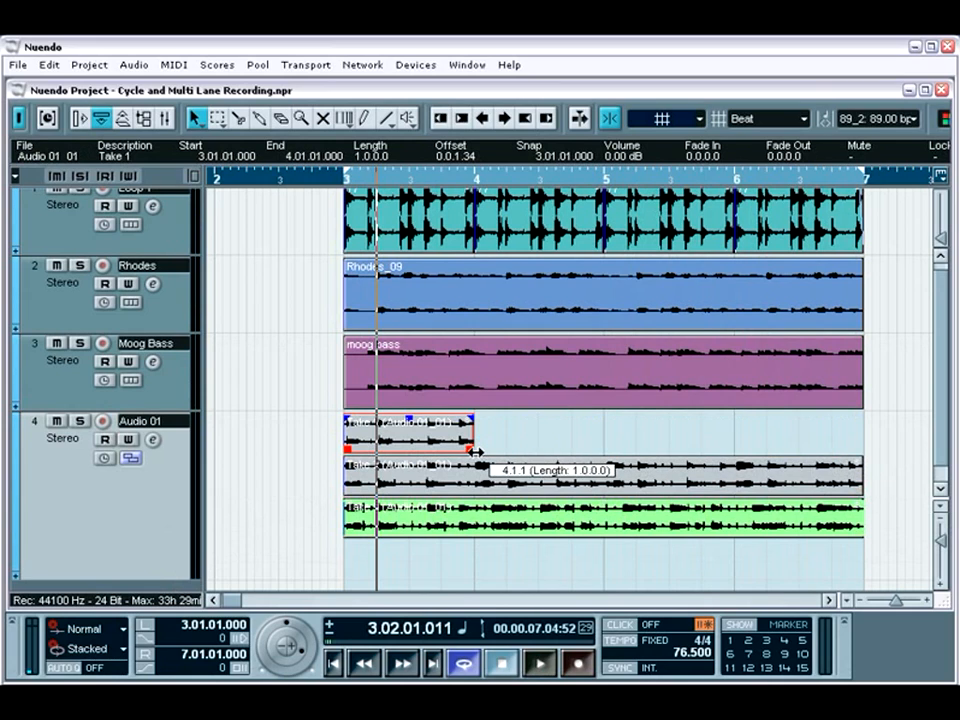
click(435, 485)
drag(357, 499, 474, 491)
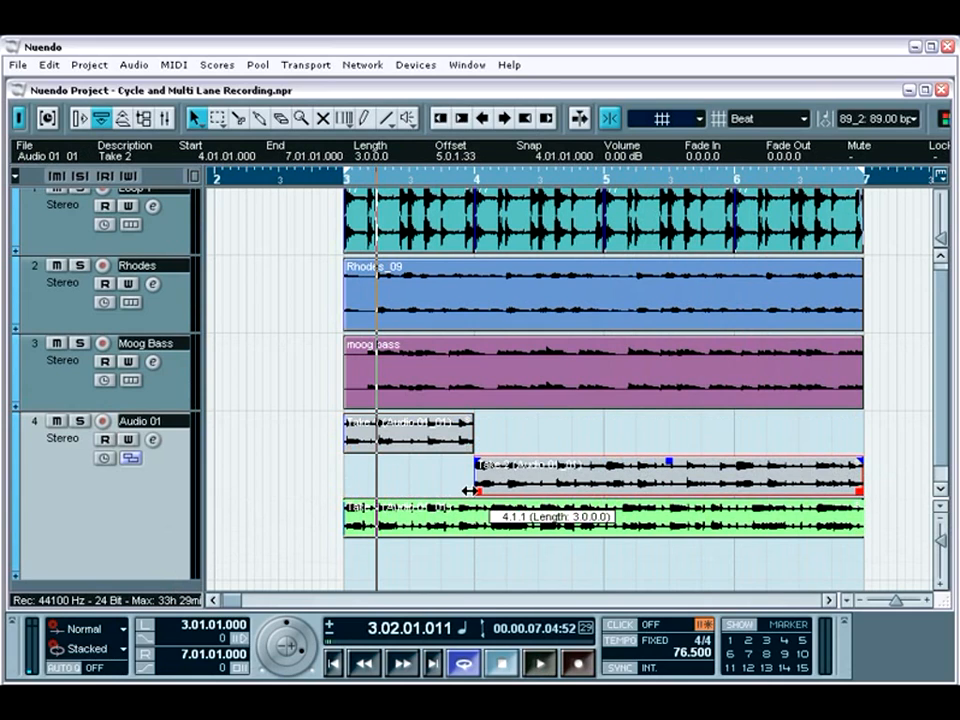
drag(859, 491, 735, 495)
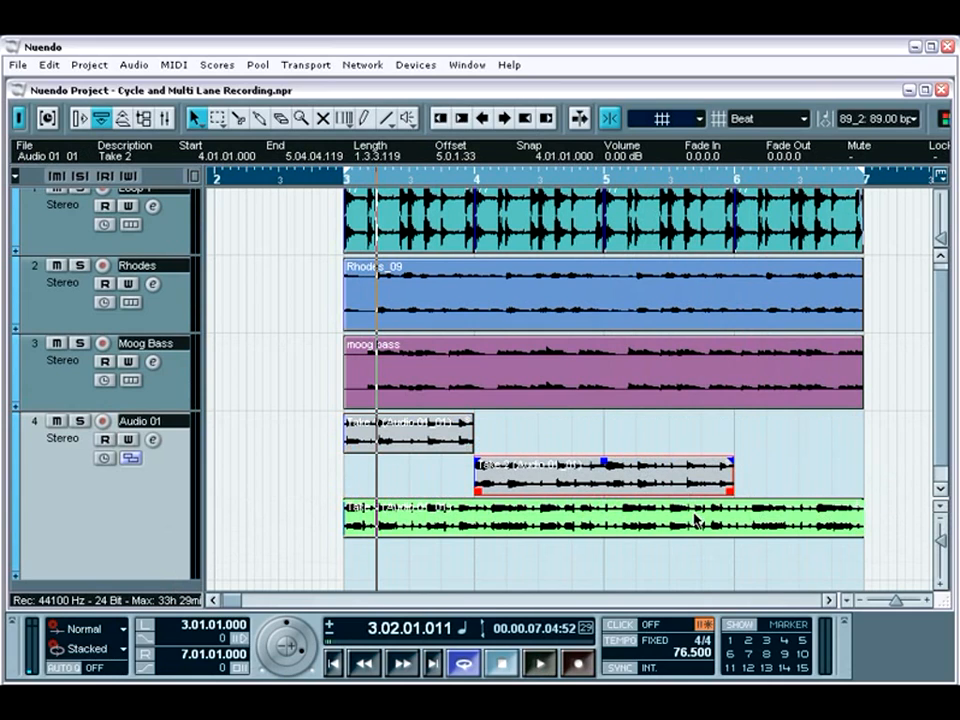
click(490, 528)
drag(349, 535, 741, 531)
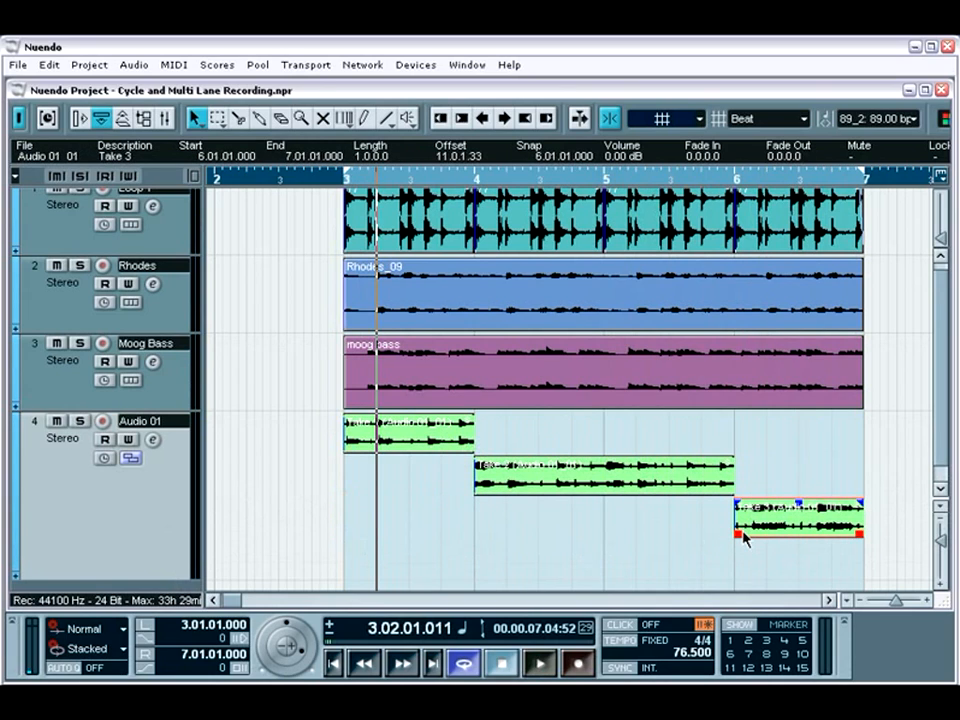
Turn off the lane display on the Audio 01 track and play back the assembled takes from the left locator at bar 3.
click(131, 458)
click(142, 481)
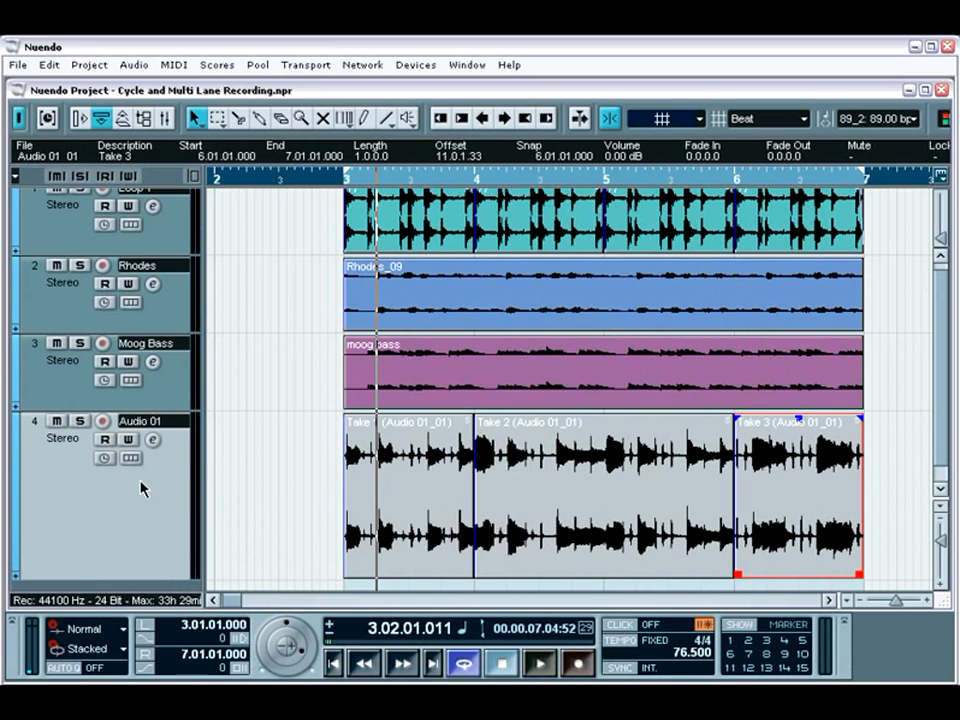
key(KP_1)
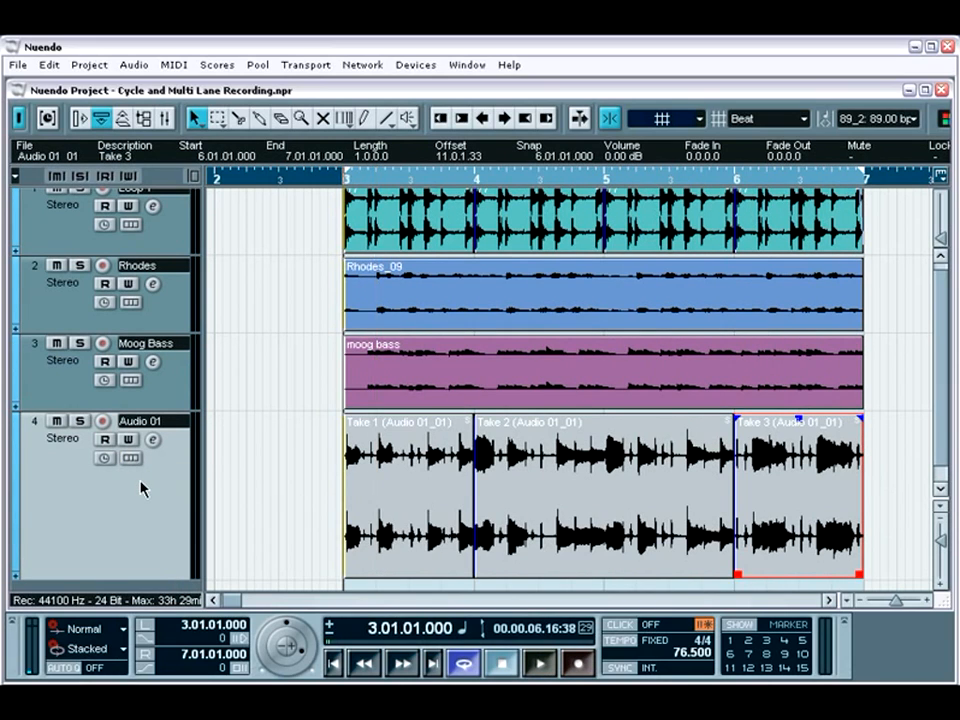
key(space)
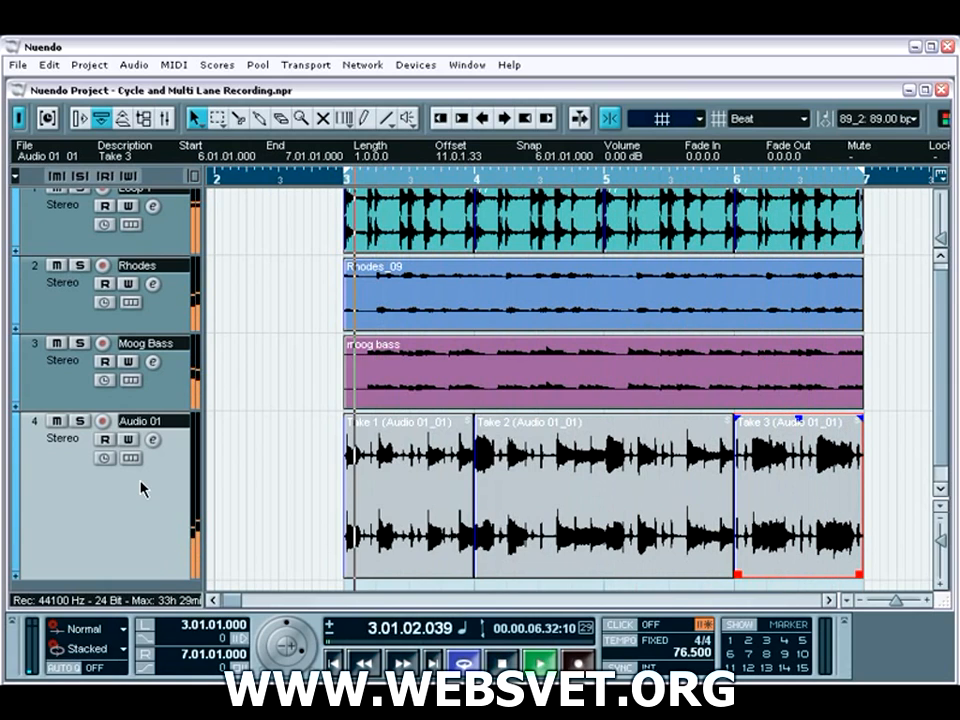
key(space)
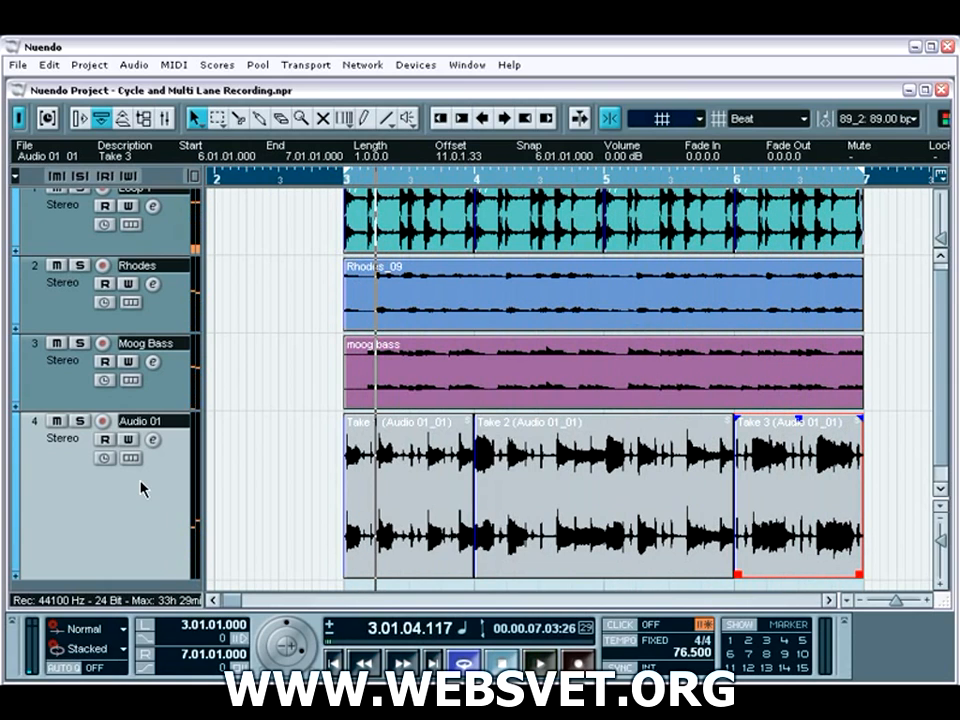